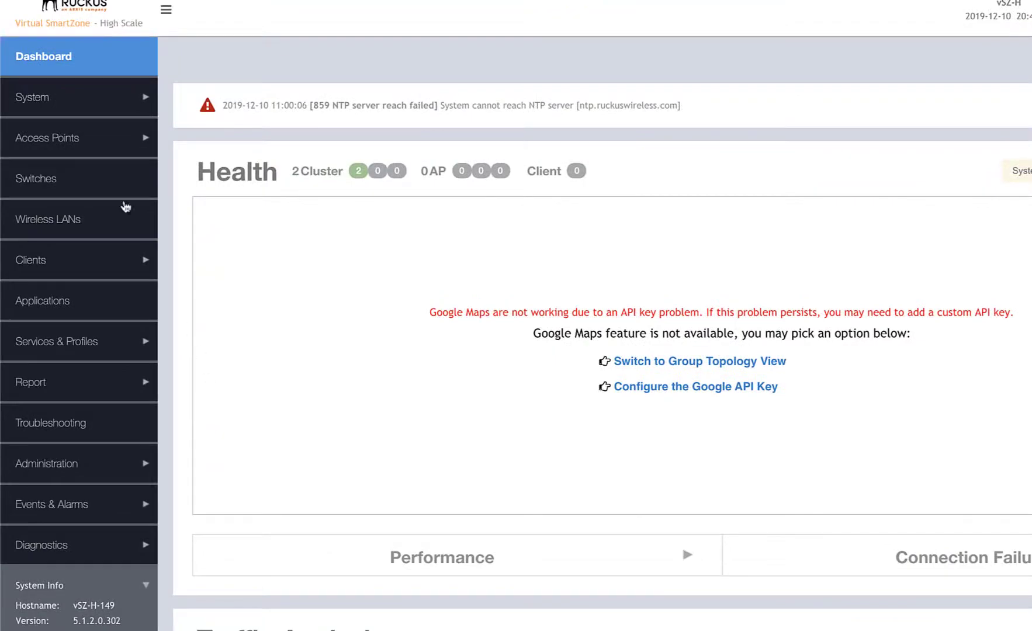
Step: Copy the defective vSZ-H controller's serial number from its About page, then go to the support portal
left_click(83, 100)
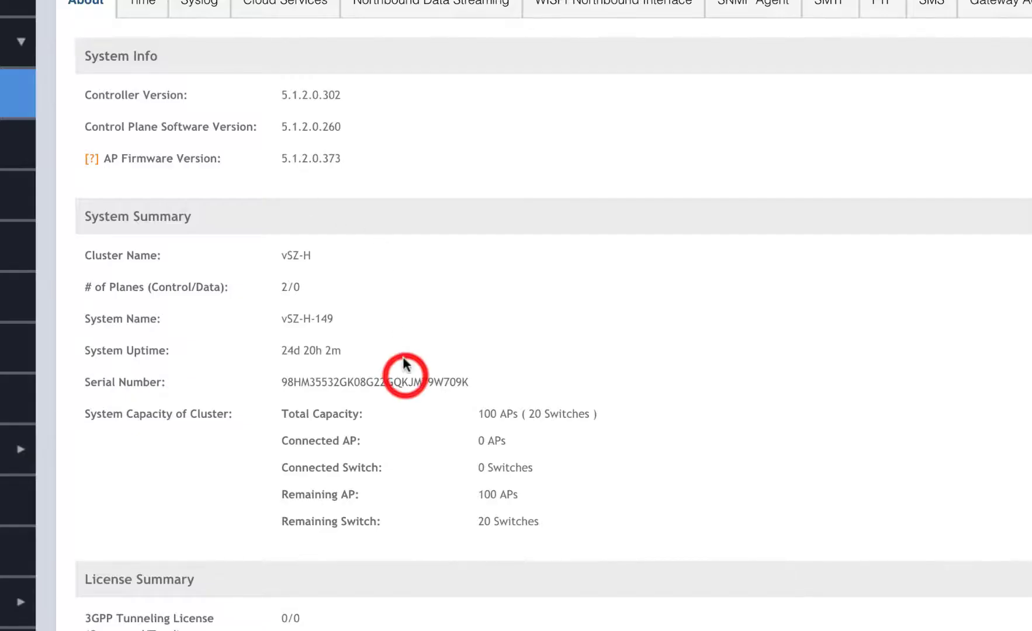
double_click(403, 381)
key("ctrl+c")
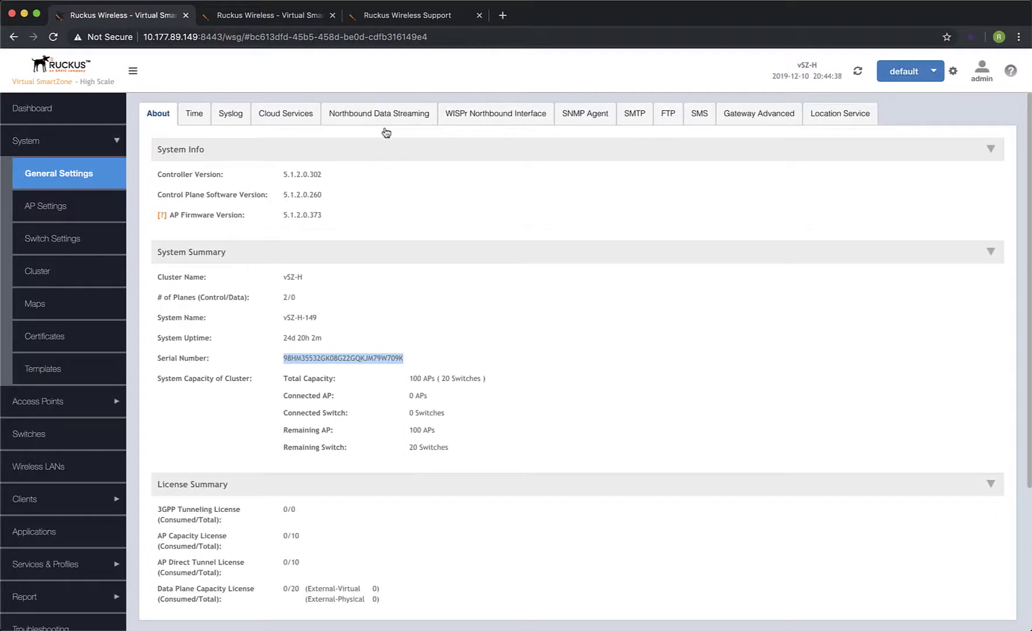
left_click(410, 201)
left_click(387, 16)
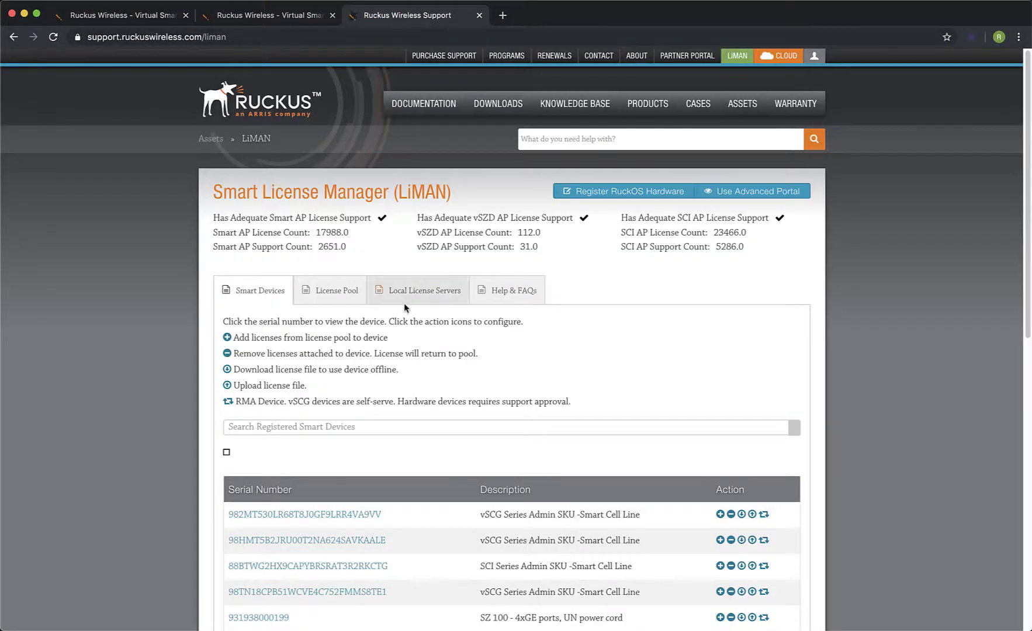
Step: Search registered smart devices for the copied serial and open its vSCG asset page in a new tab
left_click(403, 427)
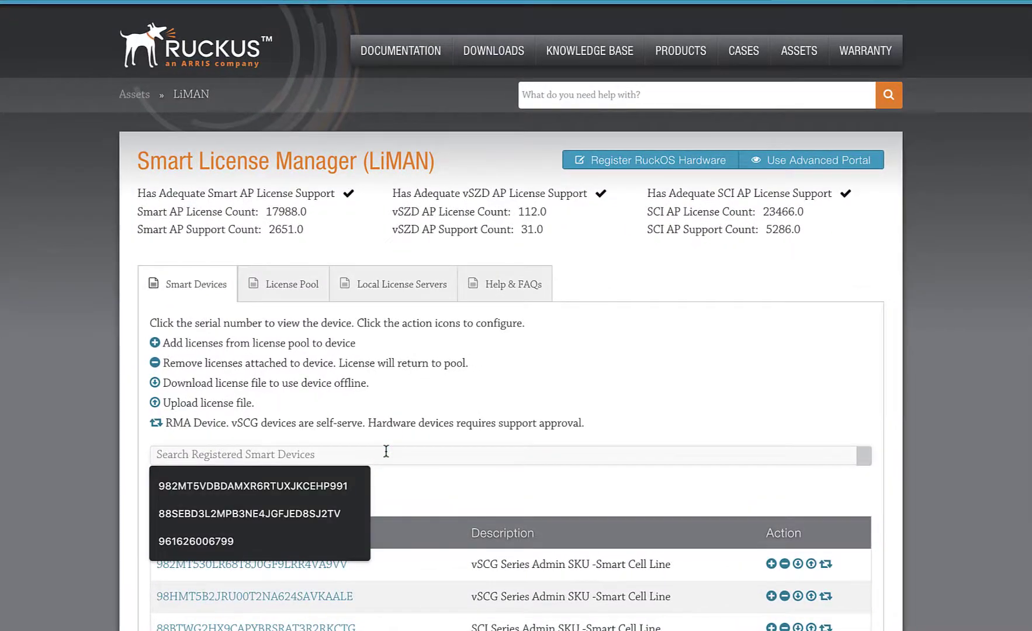
key("ctrl+v")
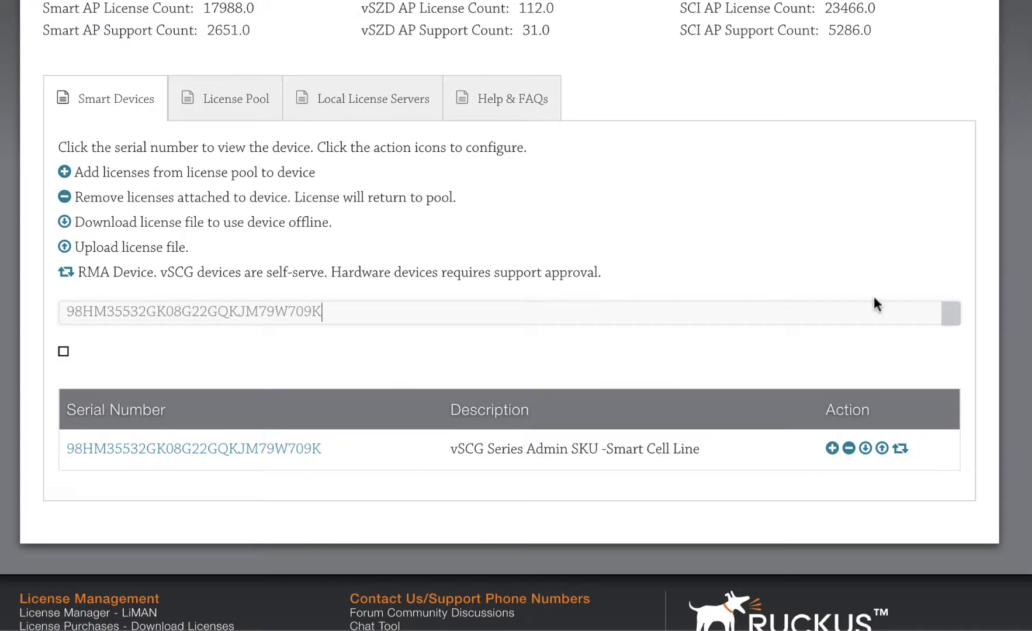
right_click(242, 459)
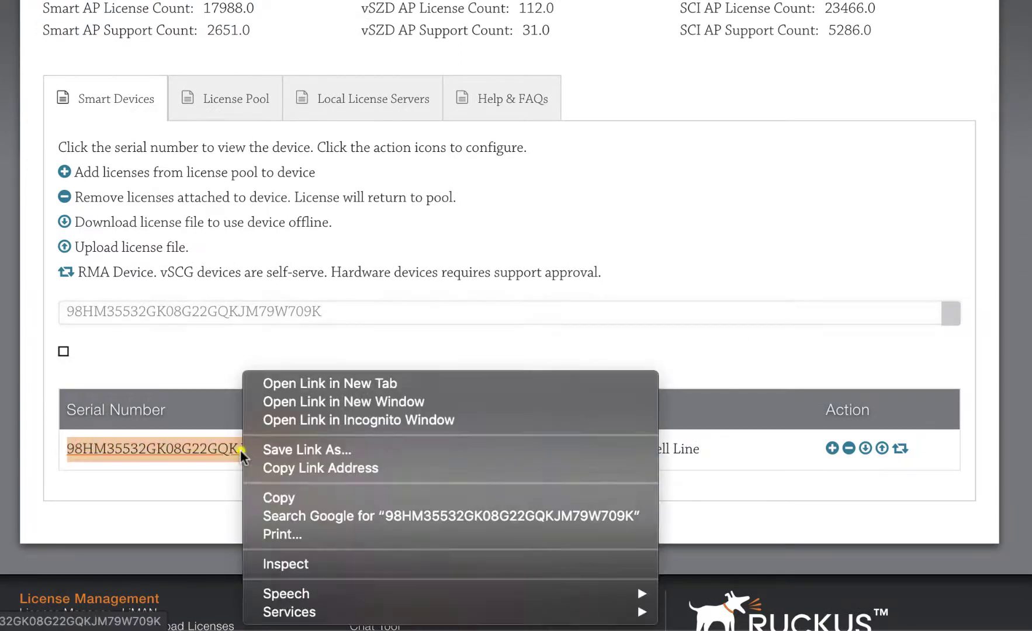
left_click(272, 384)
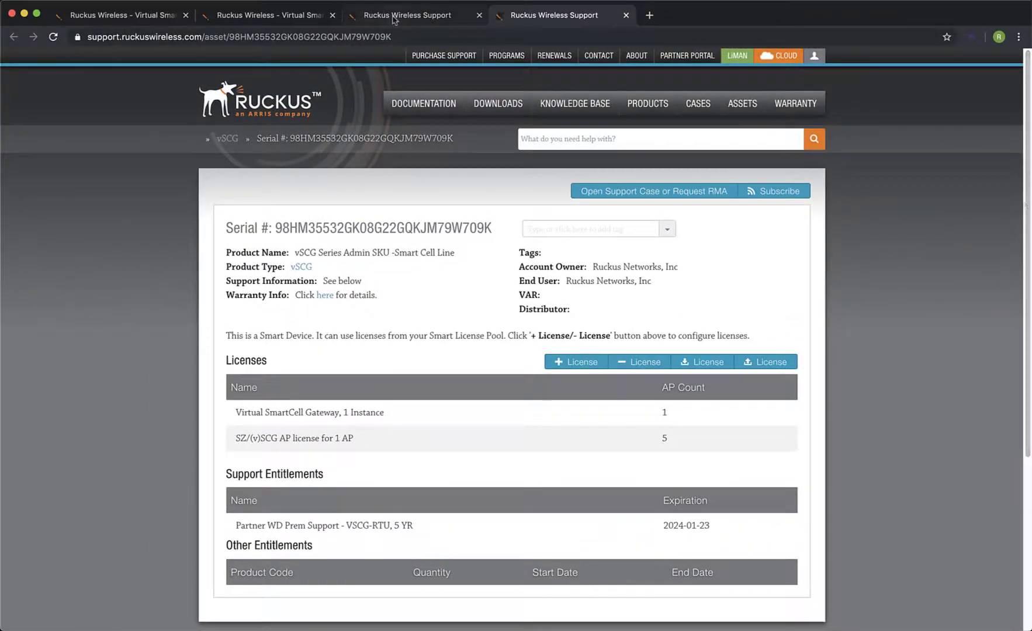
Step: Open an RMA case for the defective controller with type vSCG/vSPOT and P4 - Low priority
left_click(392, 19)
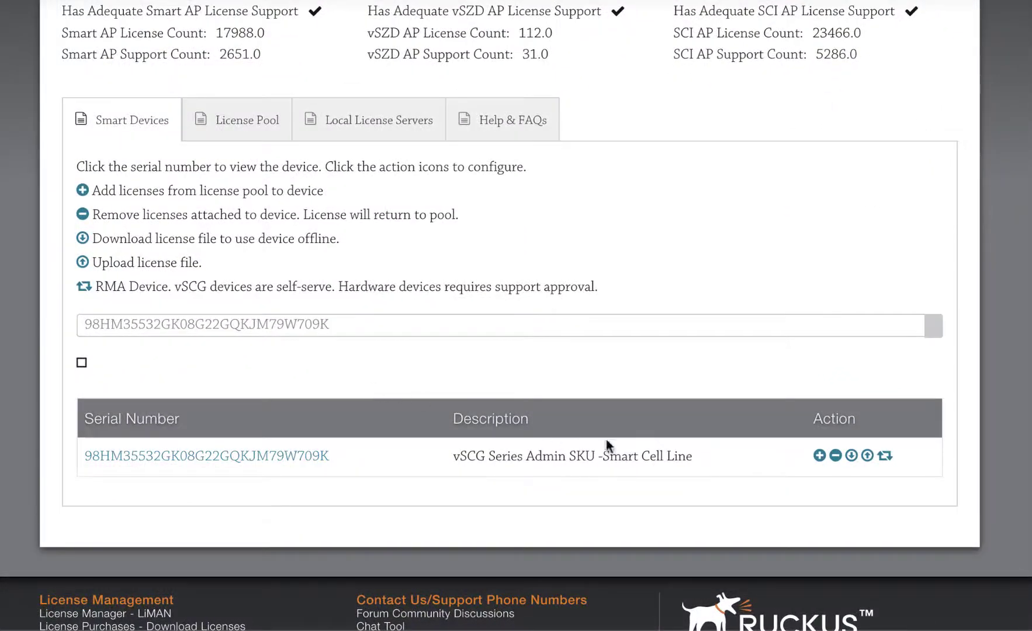
left_click(884, 457)
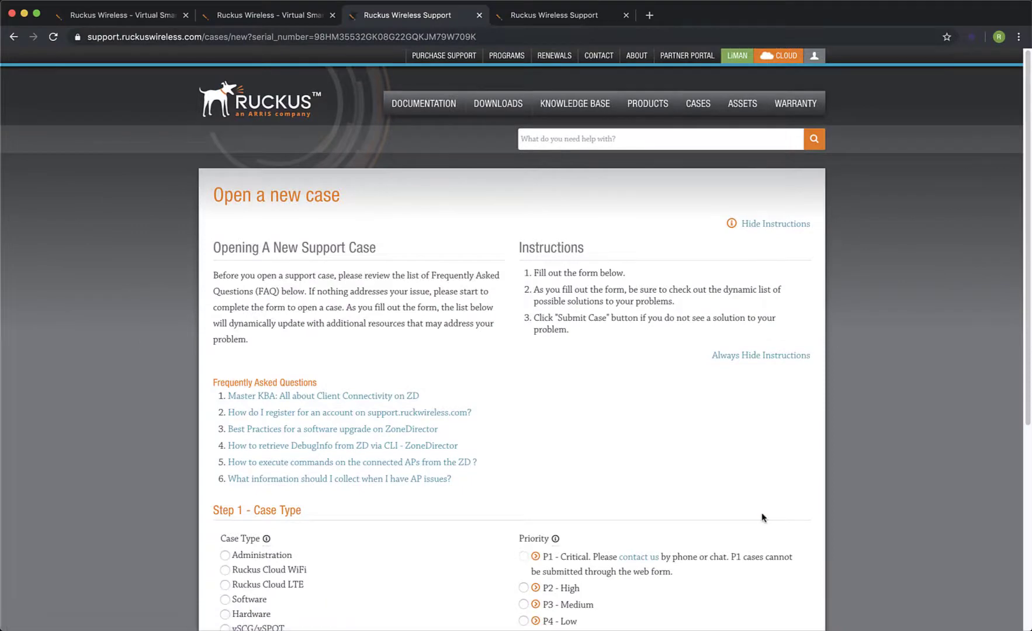
scroll(763, 518, "down", 2)
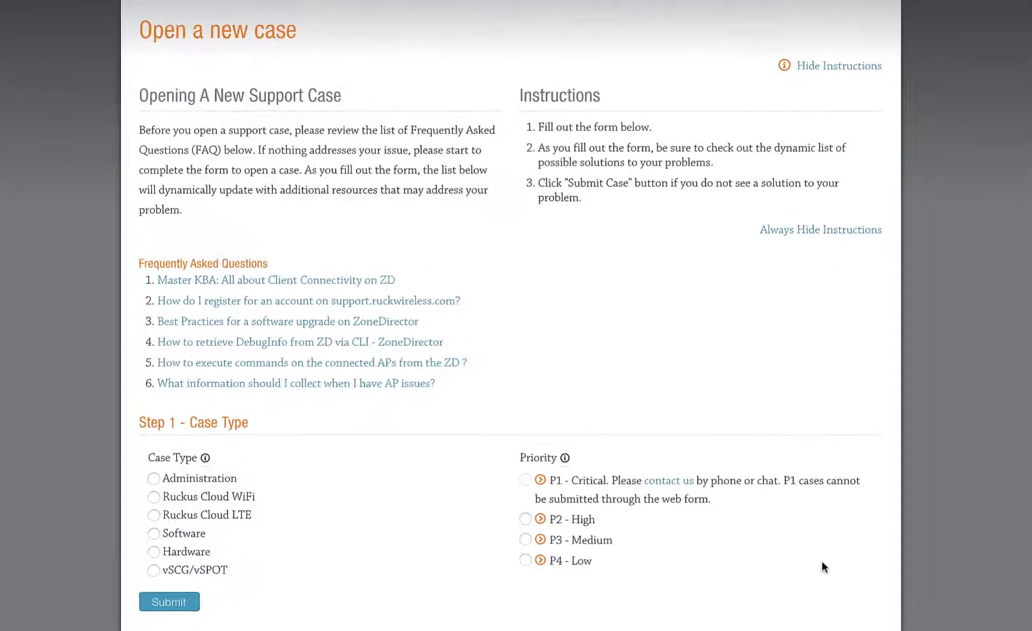
left_click(151, 561)
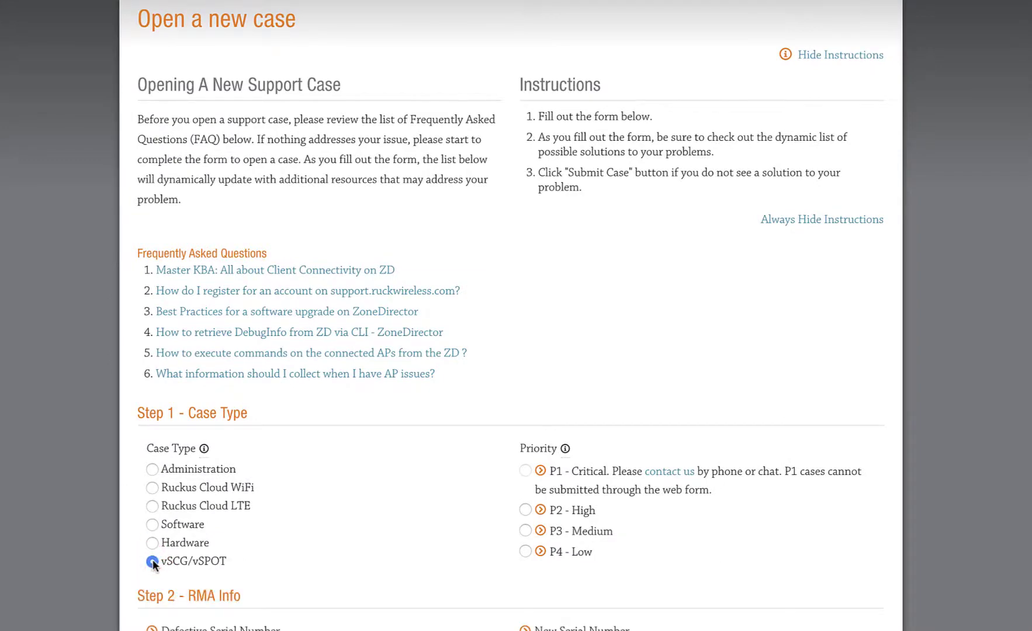
left_click(524, 551)
scroll(431, 566, "down", 3)
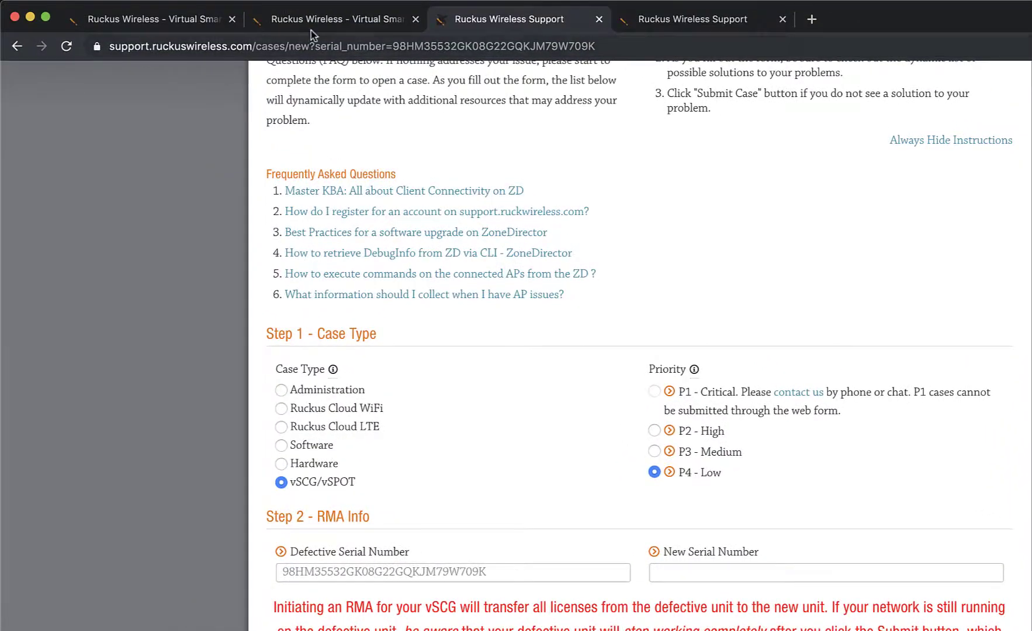
Step: Select the replacement TMEDemo controller's serial number on its System General Settings page
left_click(311, 23)
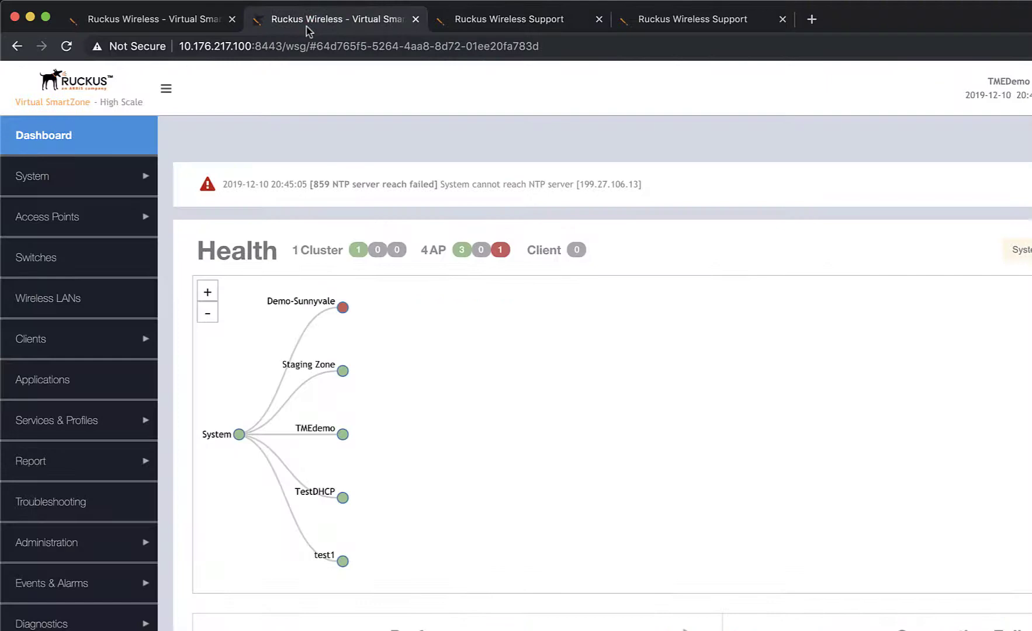
left_click(138, 184)
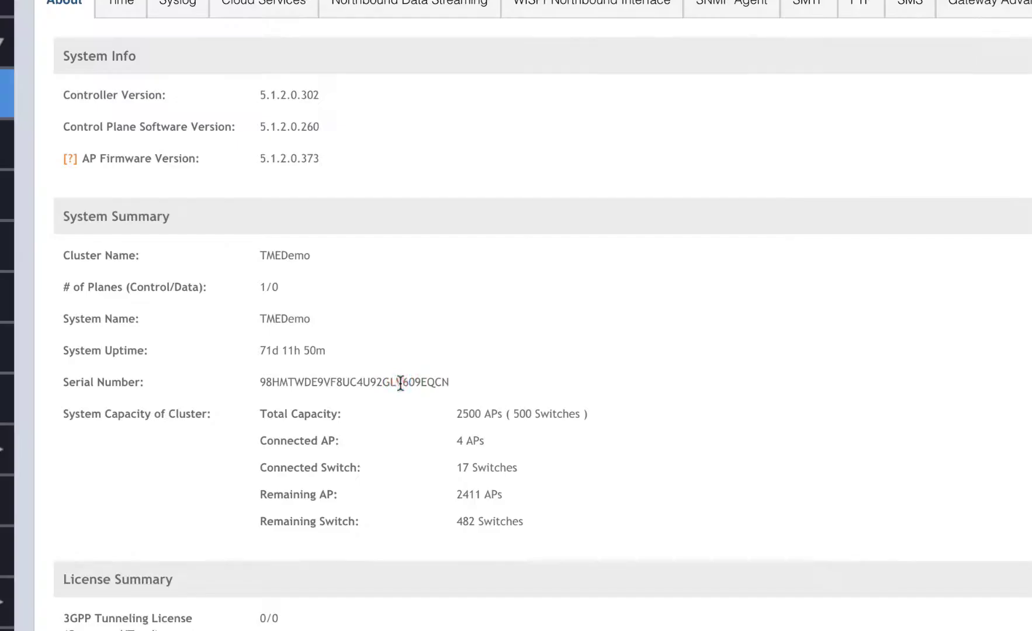
double_click(401, 382)
key("ctrl+c")
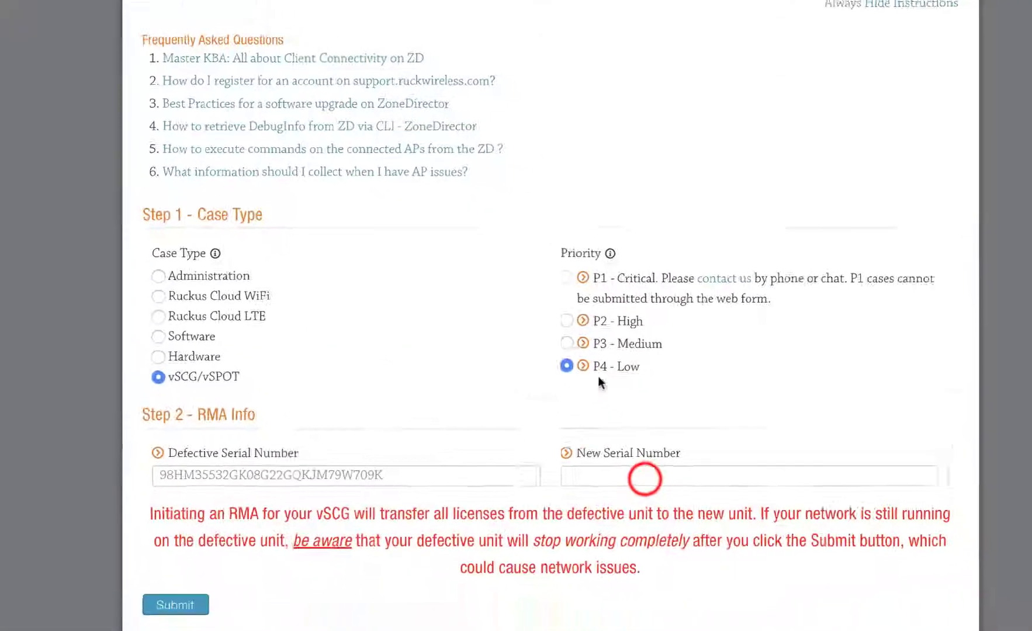
Step: Enter the replacement serial as New Serial Number, submit the RMA, and review the case details
left_click(640, 475)
key("ctrl+v")
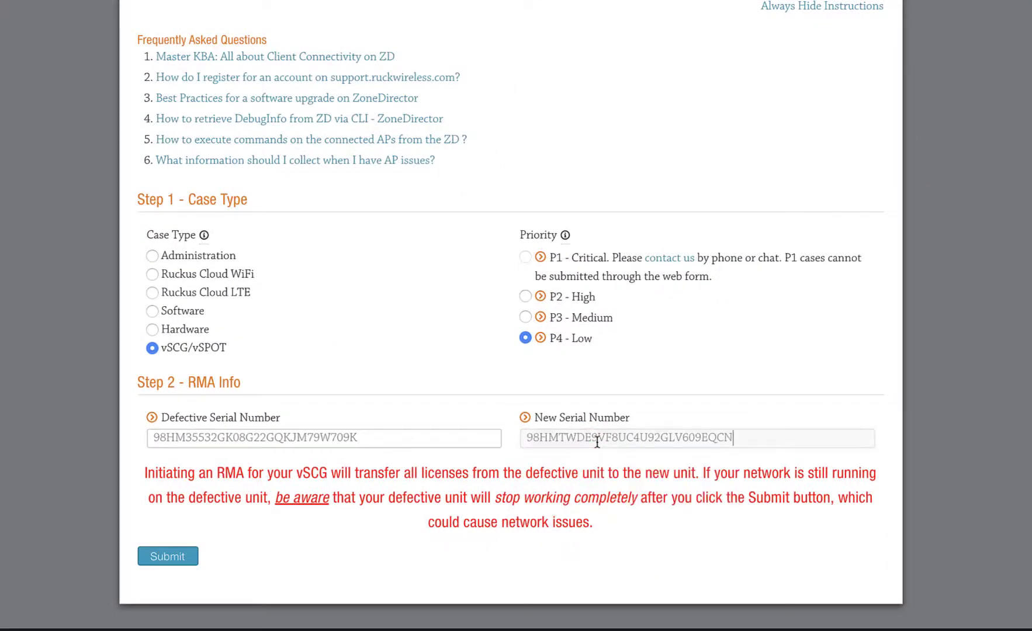
left_click(157, 557)
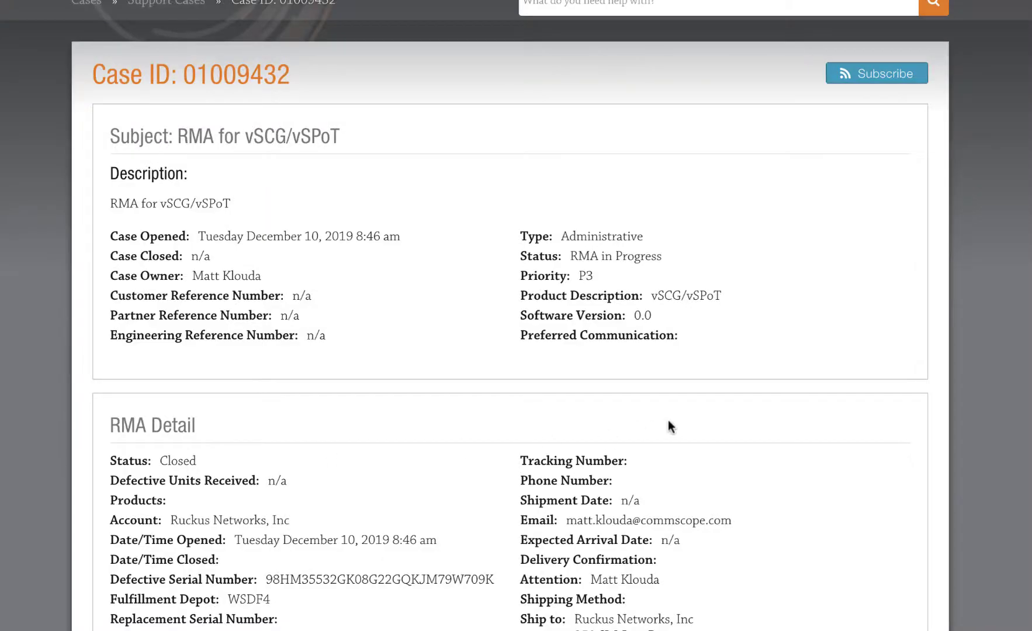
scroll(1003, 419, "down", 2)
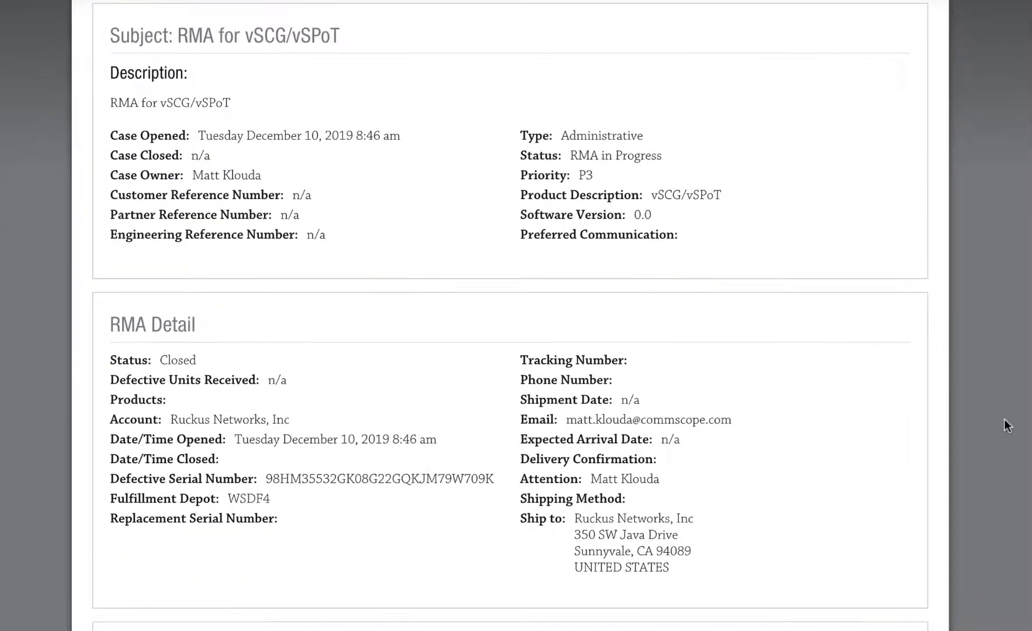
scroll(1004, 418, "down", 1)
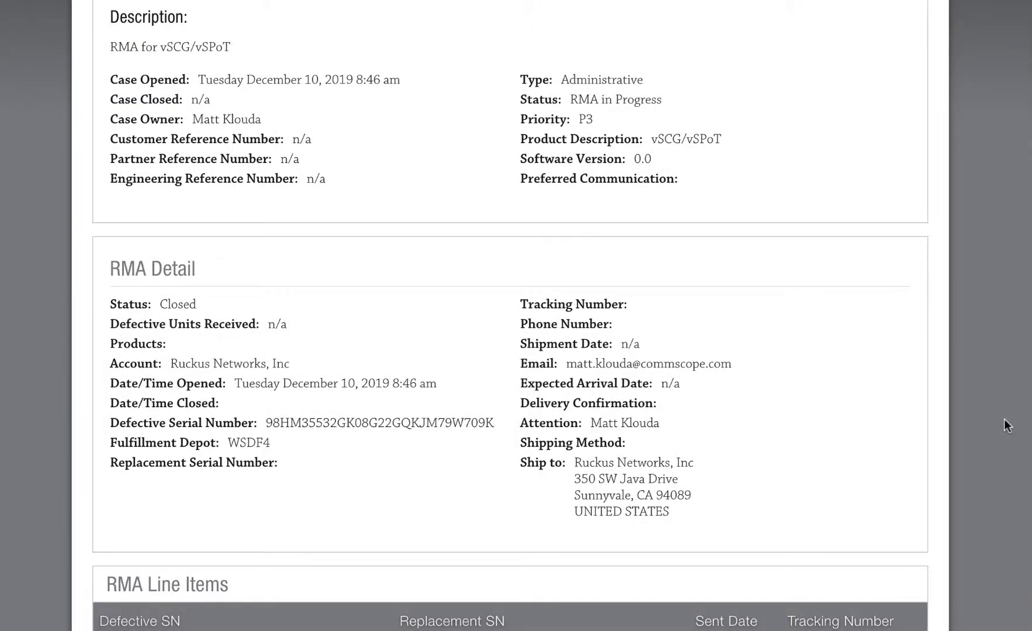
scroll(1004, 419, "down", 2)
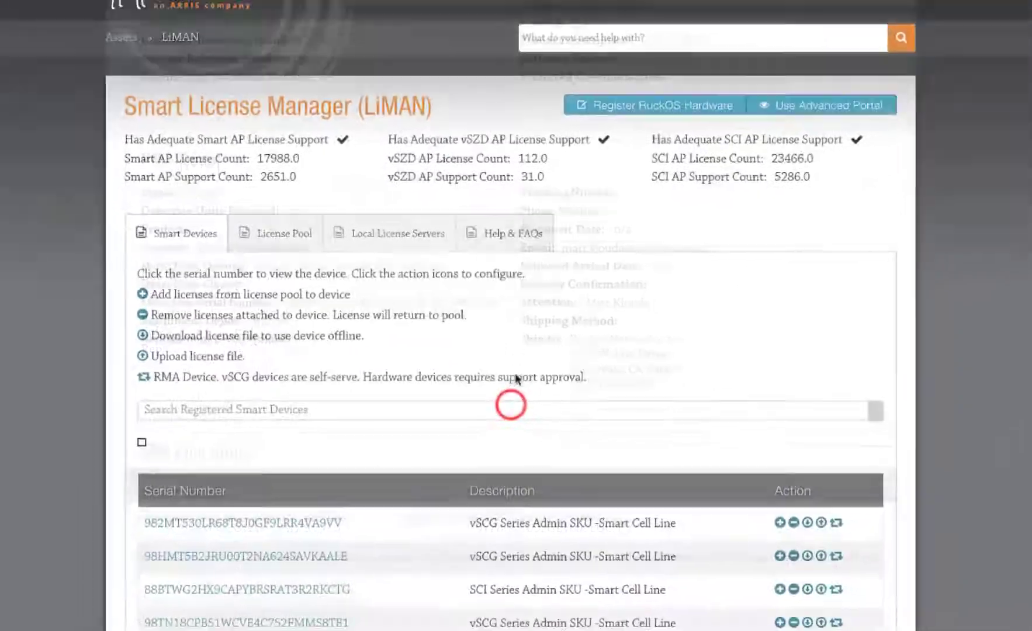
Step: Search for the replacement serial and open its vSCG asset page showing the Virtual SmartCell Gateway license
left_click(510, 406)
key("ctrl+v")
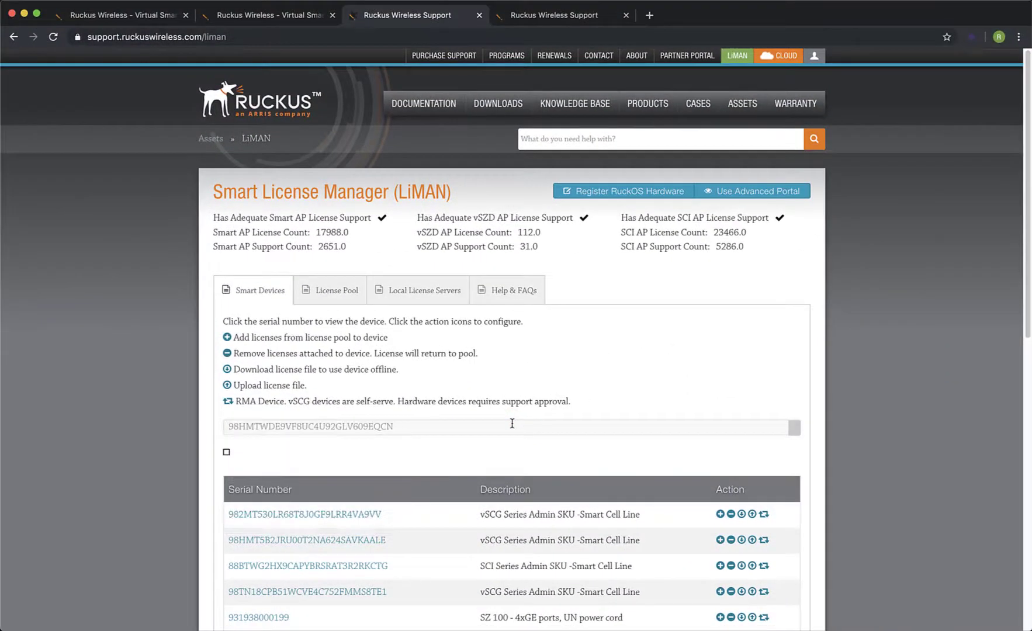
key("Return")
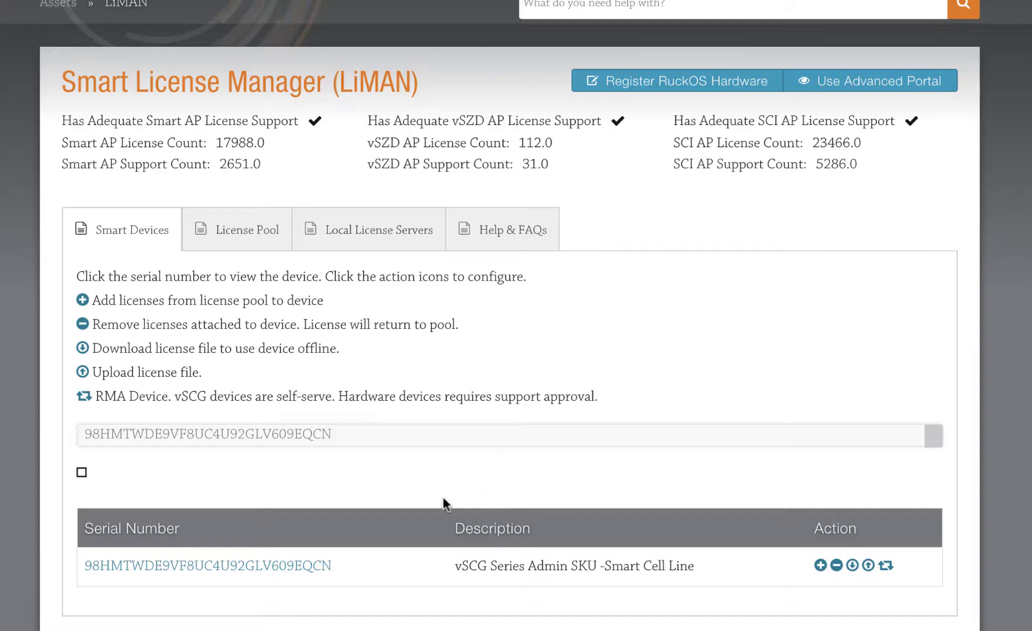
left_click(219, 565)
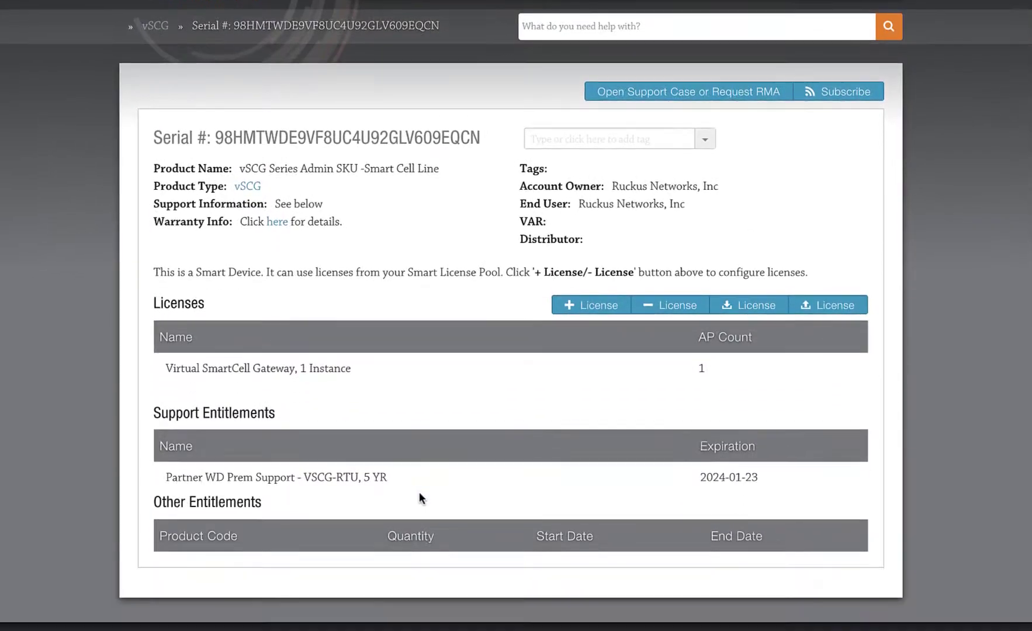
scroll(418, 492, "down", 1)
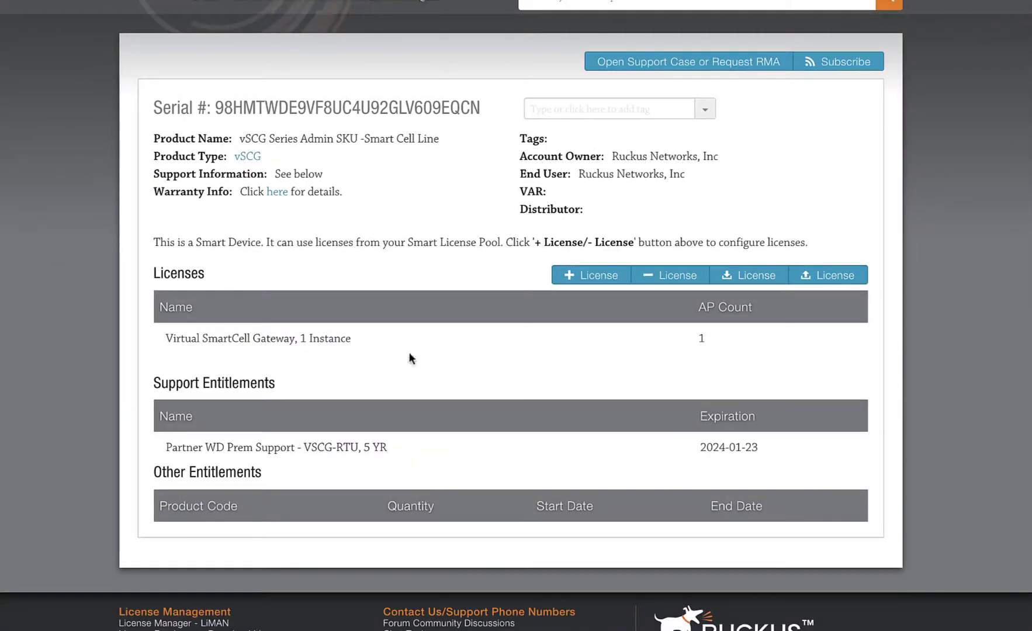
Step: Add 5 units of the second CAPACITY-AP add-on to the replacement vSCG and download its .bin license file
left_click(583, 276)
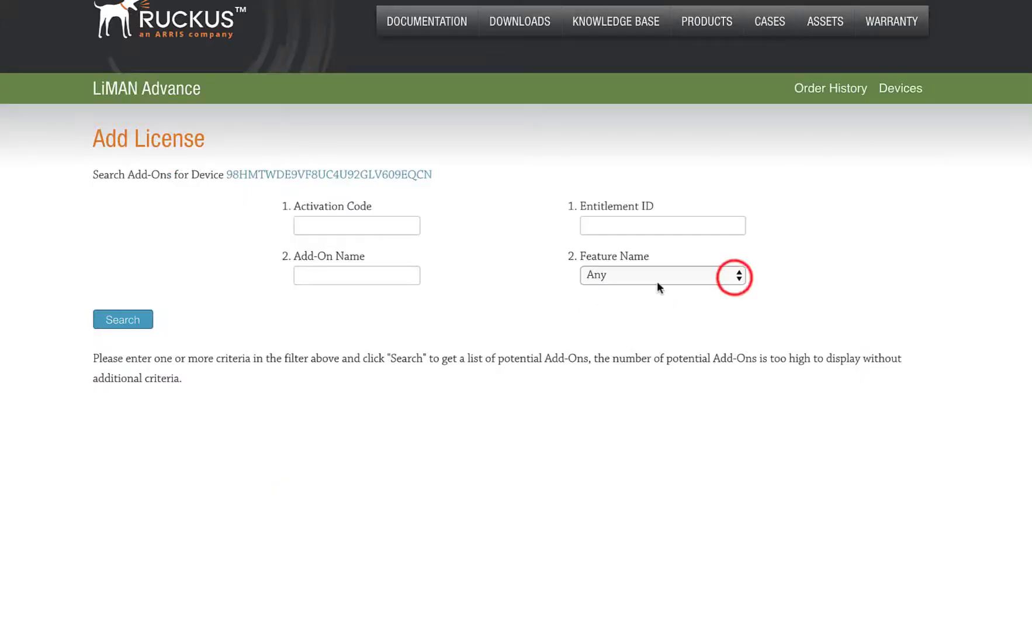
left_click(734, 278)
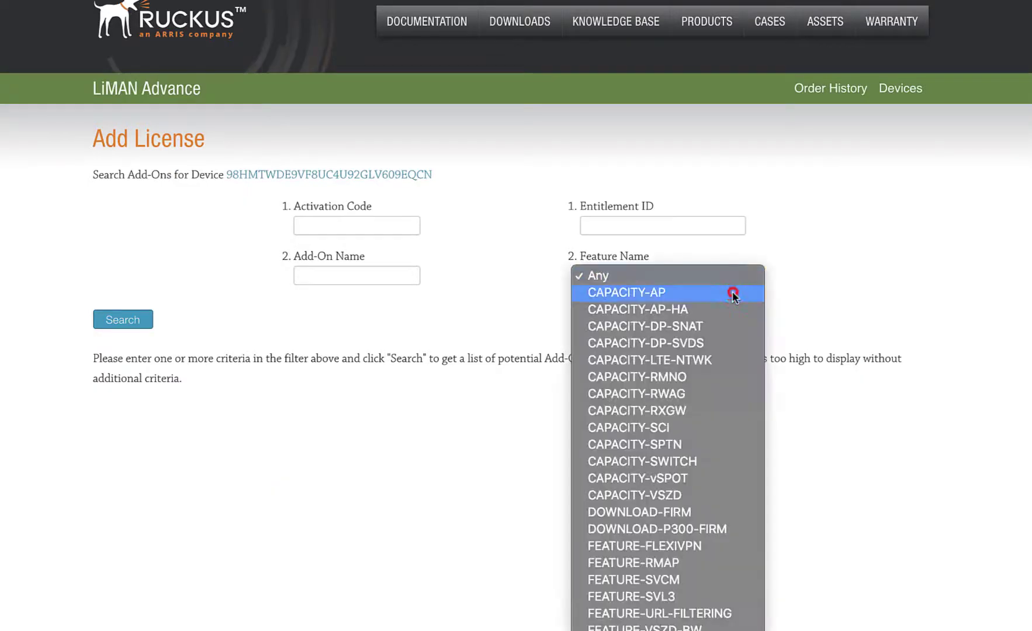
left_click(732, 291)
left_click(133, 319)
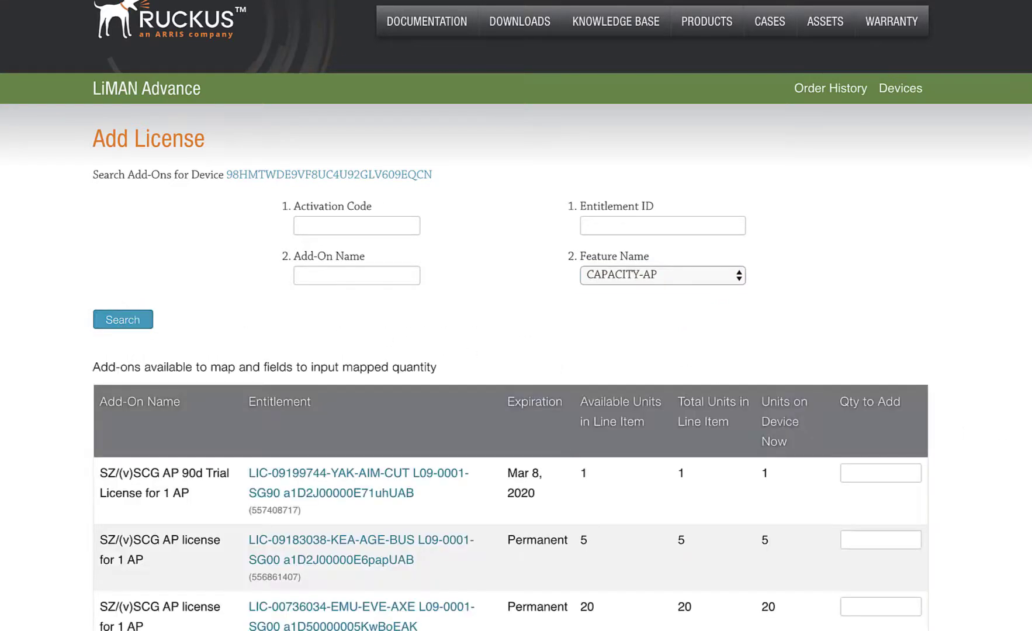
scroll(924, 310, "down", 5)
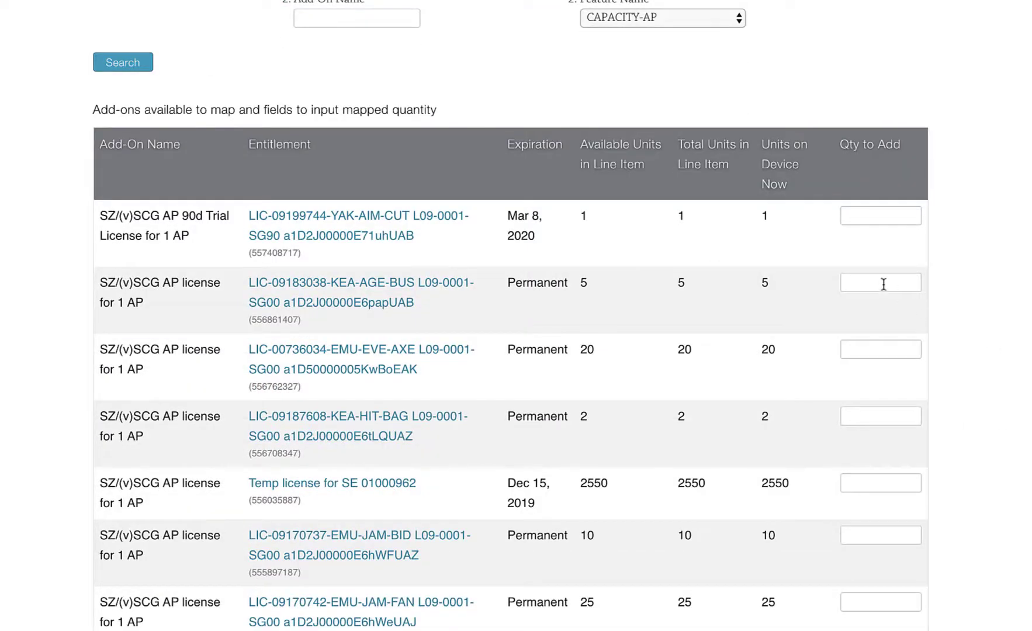
left_click(883, 283)
type("5")
scroll(835, 610, "down", 15)
left_click(137, 521)
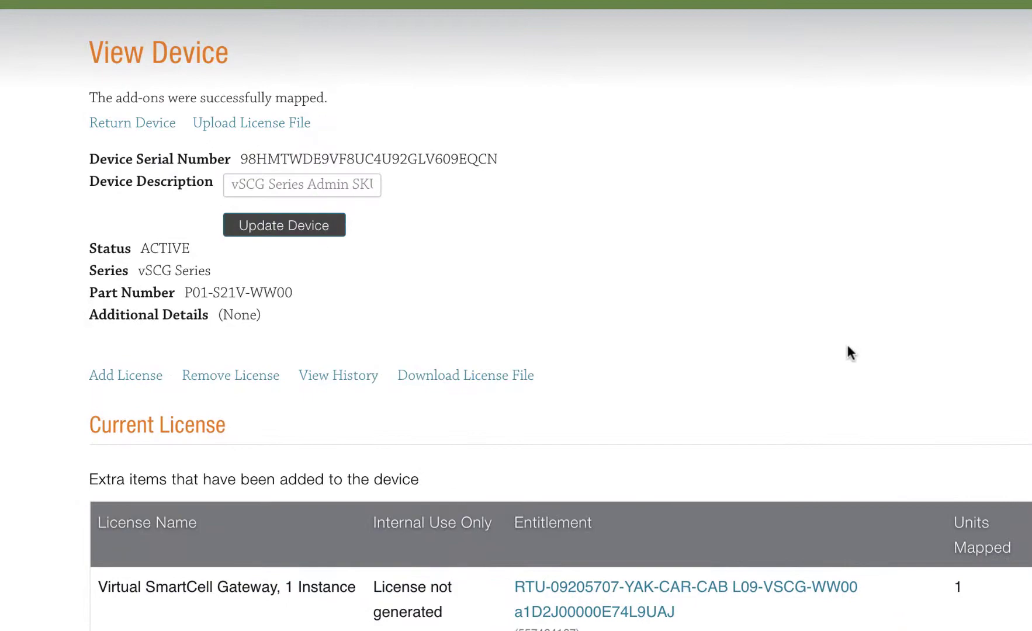
left_click(491, 377)
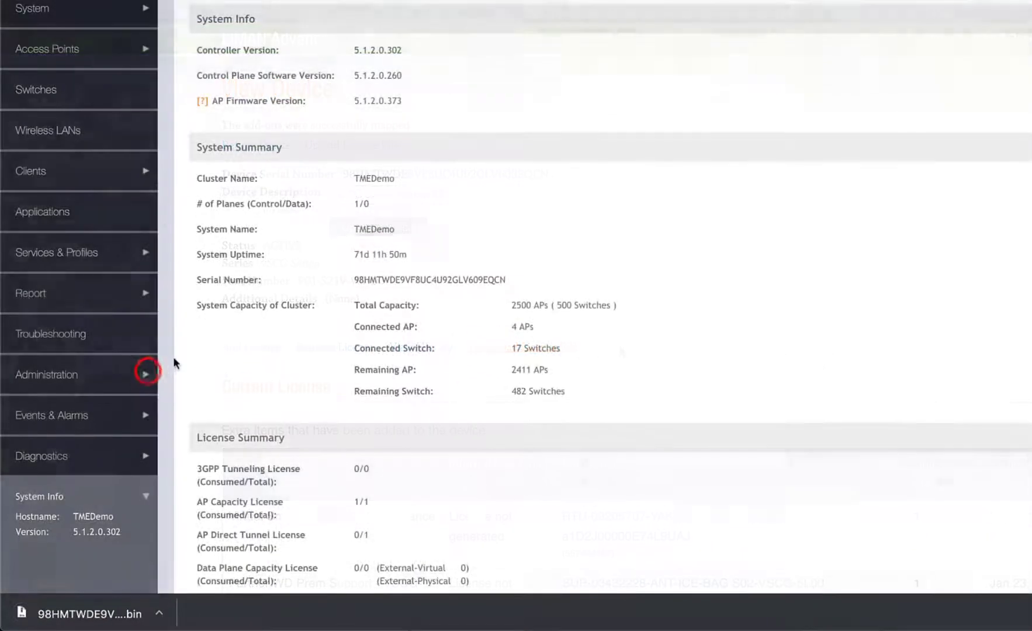
Step: Sync TMEDemo's Installed Licenses under Administration > Licenses, showing two 5-unit CAPACITY-AP licenses
left_click(146, 374)
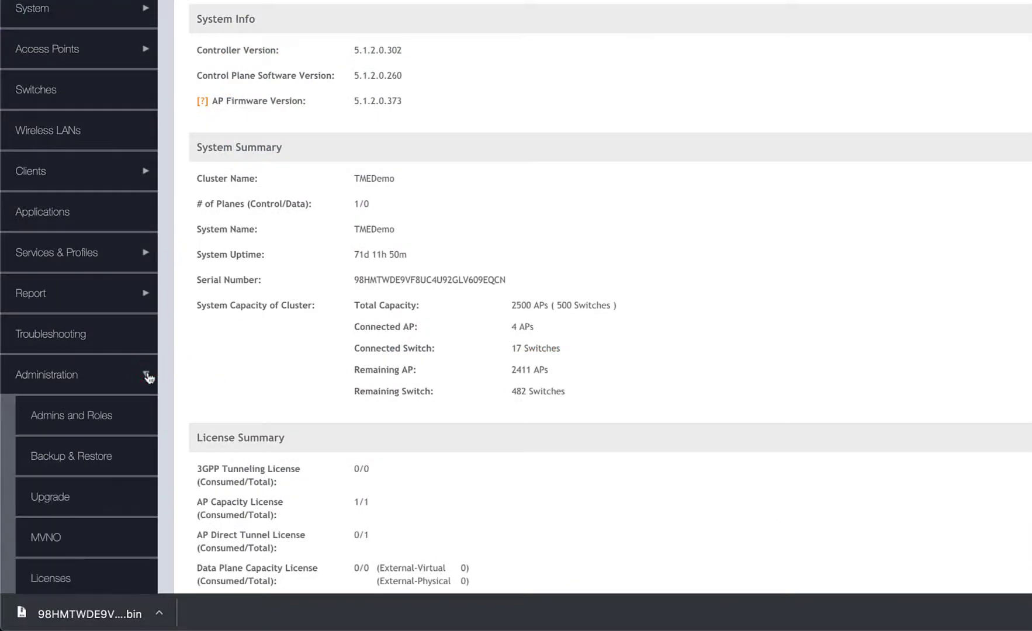
scroll(148, 377, "down", 5)
left_click(120, 312)
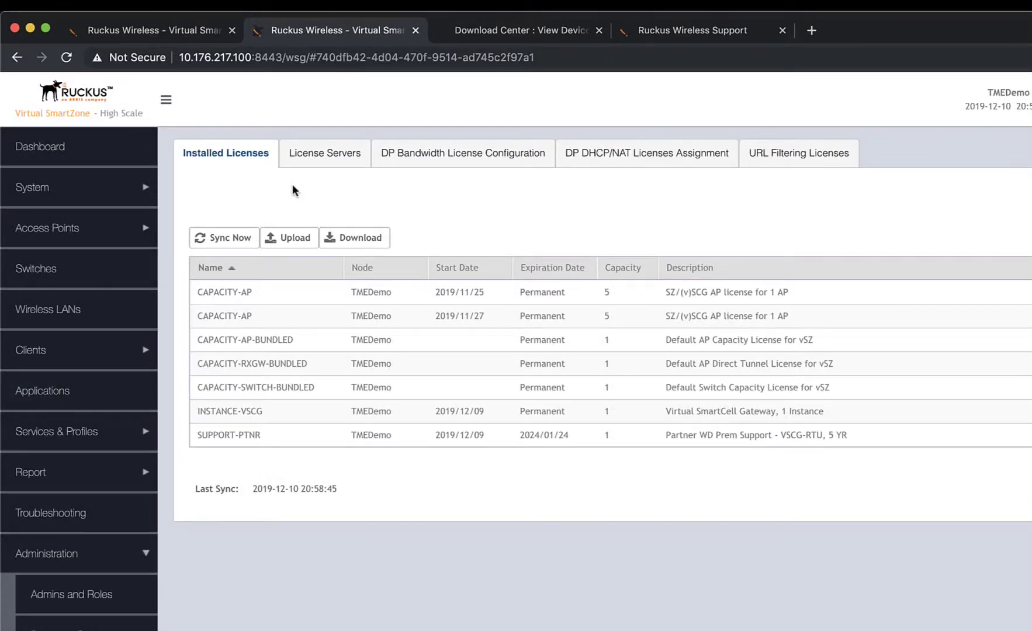
left_click(236, 238)
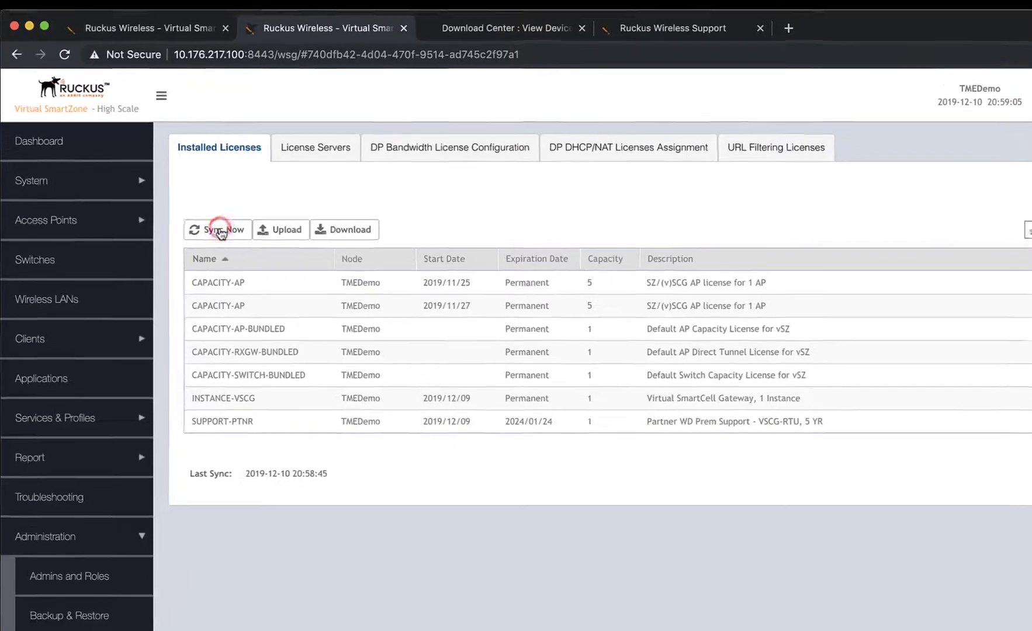